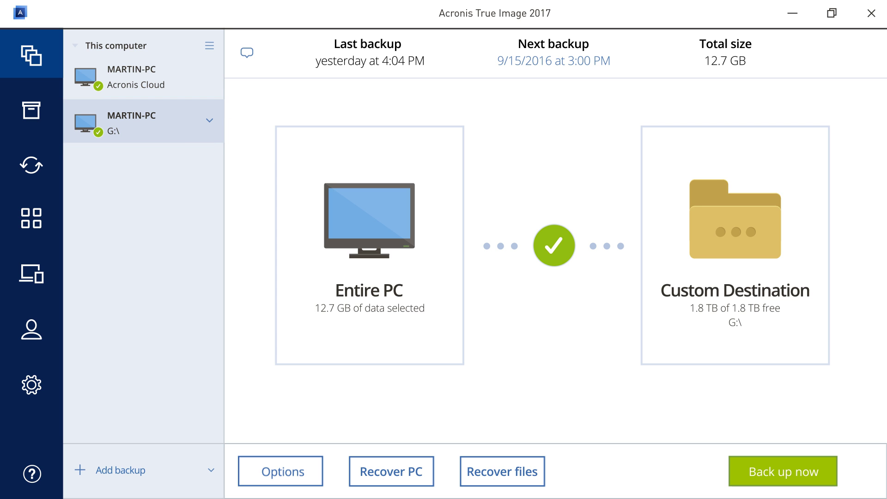
- Recover the whole PC from the 9/8/2016 3:59 PM backup point and accept the restart
{"action": "left_click", "coordinate": [400, 474]}
{"action": "left_click", "coordinate": [656, 291]}
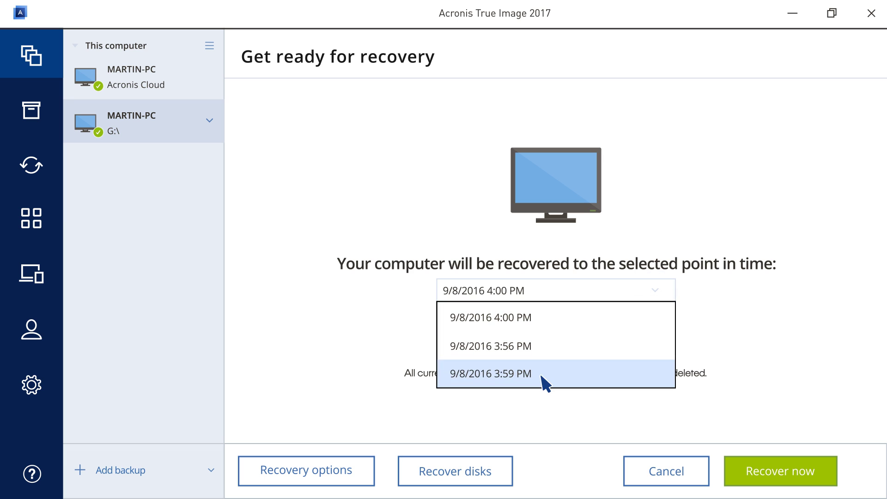
{"action": "left_click", "coordinate": [541, 378]}
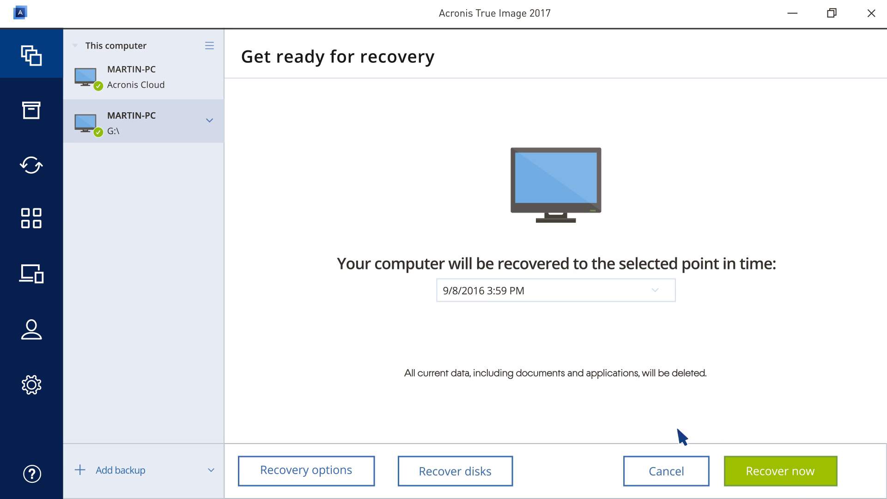
{"action": "left_click", "coordinate": [800, 480]}
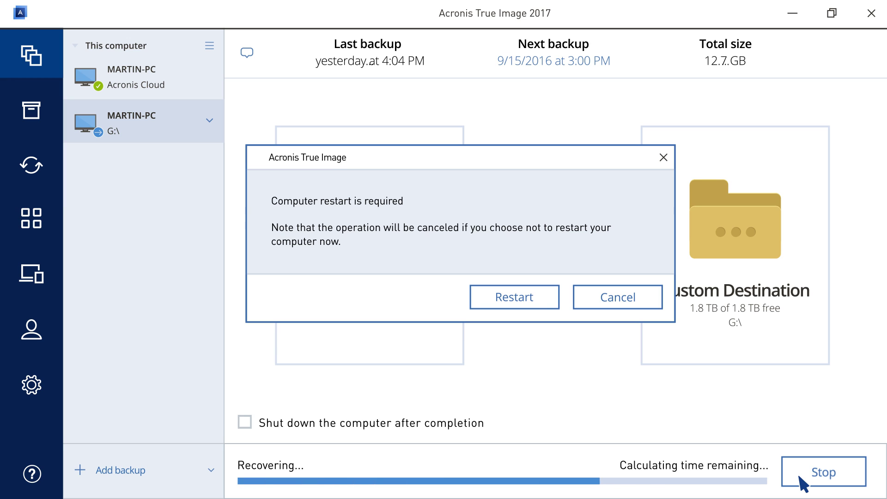
{"action": "left_click", "coordinate": [526, 303]}
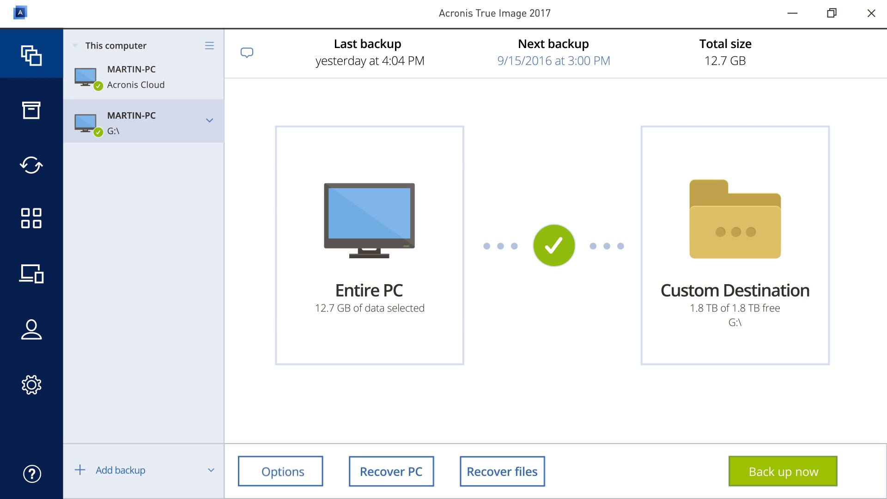
- Download the AcronisTrueImage2017.iso image from the Acronis Account product downloads
{"action": "left_click", "coordinate": [37, 223]}
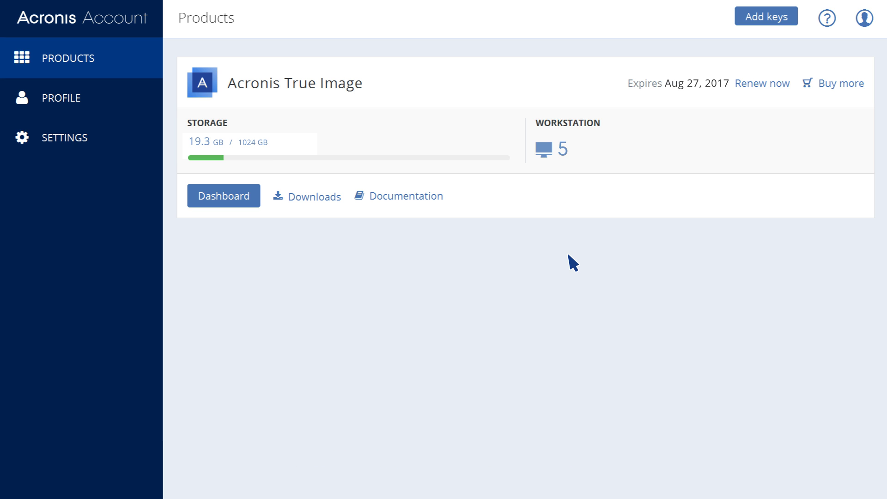
{"action": "left_click", "coordinate": [317, 197]}
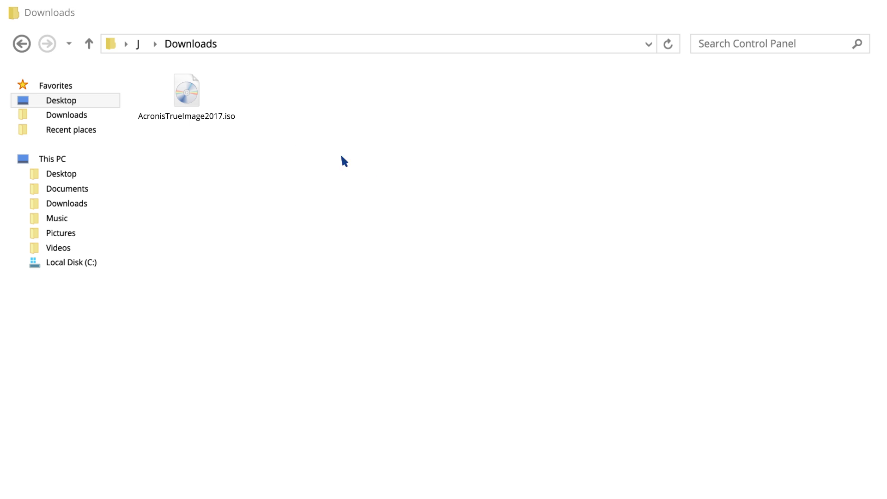
- Burn AcronisTrueImage2017.iso from the Downloads folder to a disc
{"action": "right_click", "coordinate": [194, 99]}
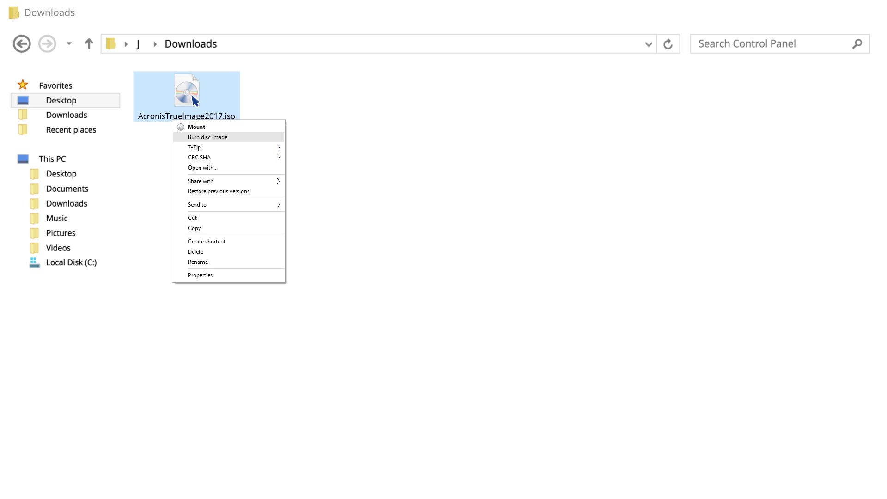
{"action": "left_click", "coordinate": [222, 138]}
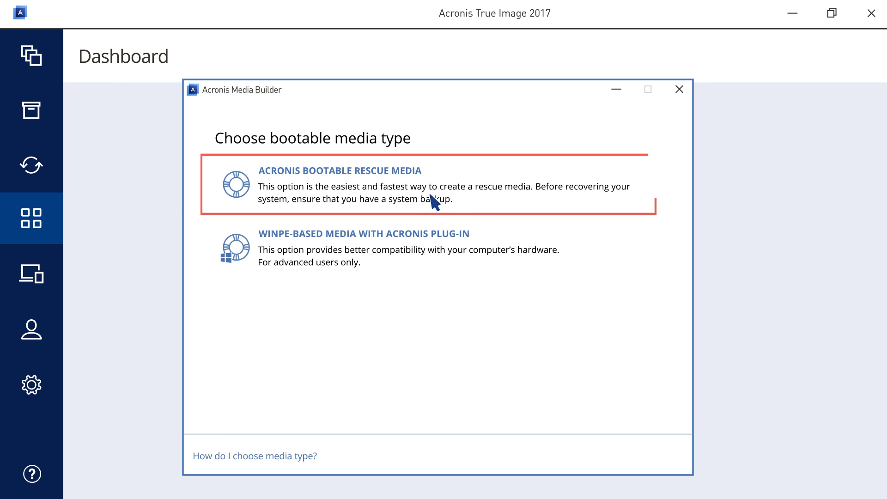
- Choose Acronis Bootable Rescue Media with USB Drive (E:) as the destination
{"action": "left_click", "coordinate": [379, 177]}
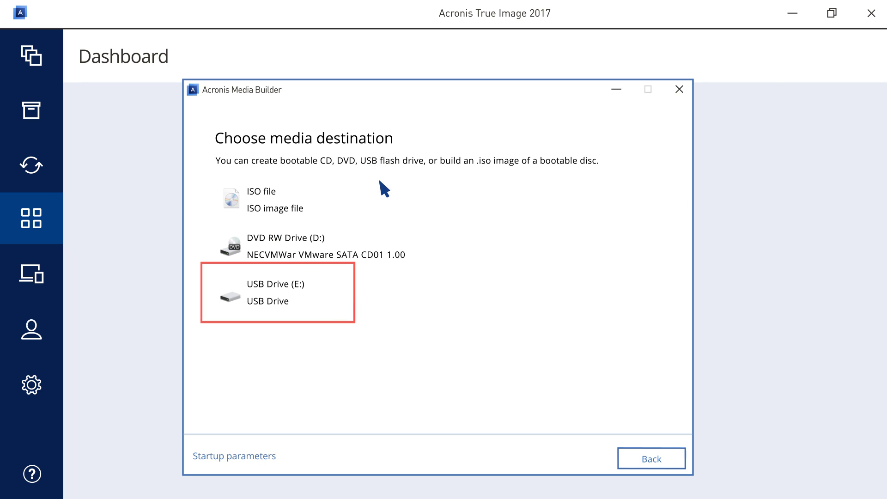
{"action": "left_click", "coordinate": [298, 295]}
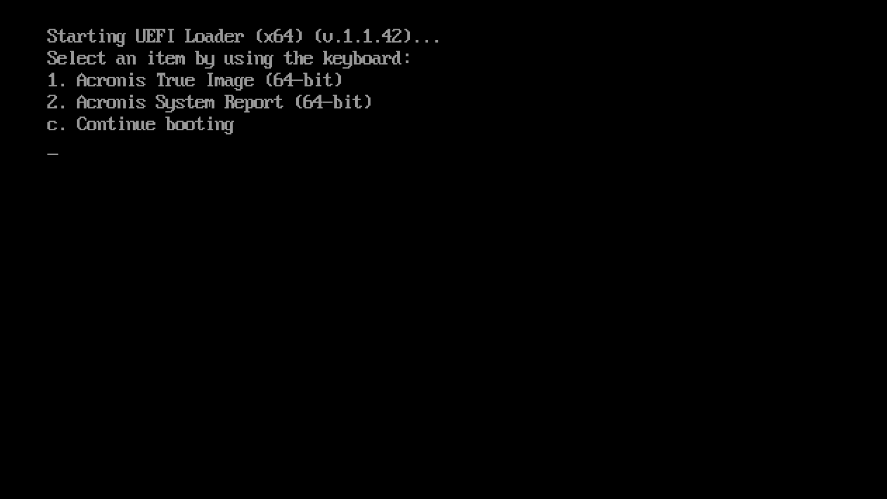
{"action": "type", "text": "1"}
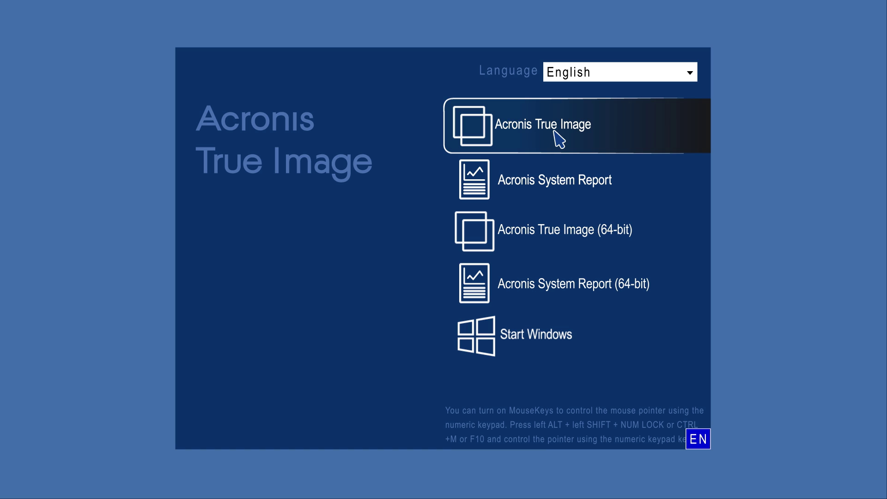
- Launch Acronis True Image from the rescue media boot menu
{"action": "left_click", "coordinate": [553, 129]}
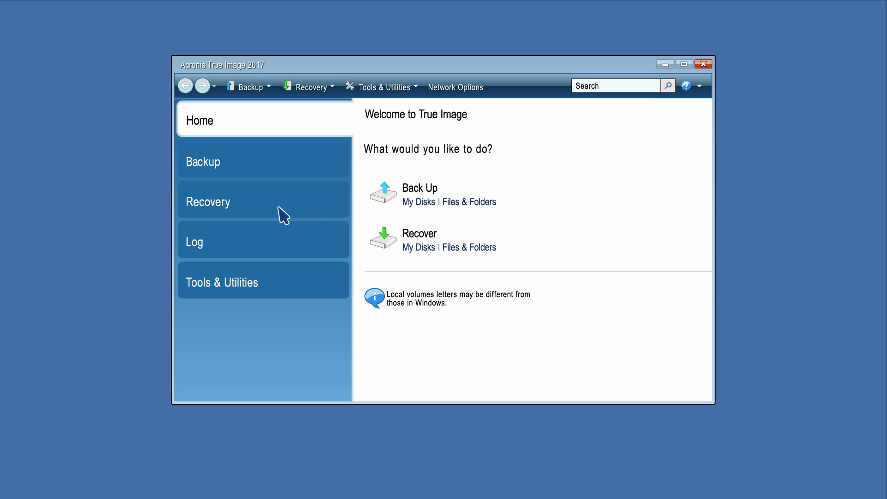
- Refresh the Recovery backups list and open actions for the 9/8/16 MARTIN-PC disk backup
{"action": "left_click", "coordinate": [280, 209]}
{"action": "left_click", "coordinate": [647, 146]}
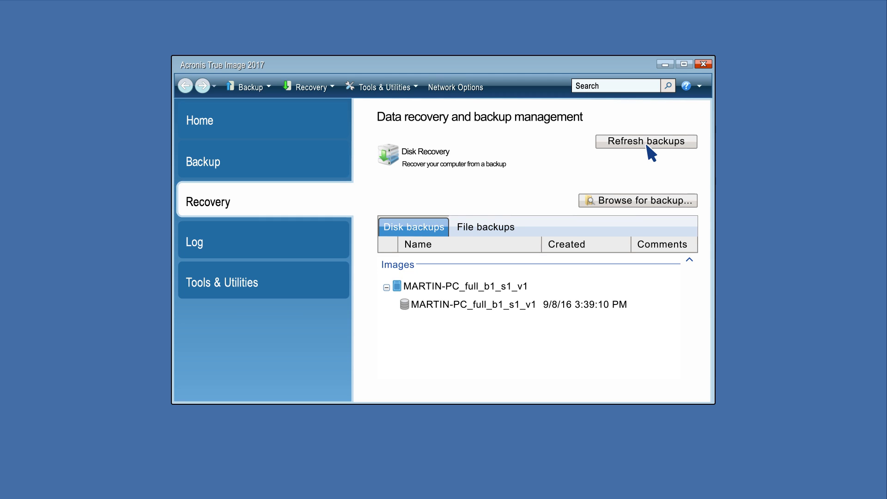
{"action": "left_click", "coordinate": [648, 201]}
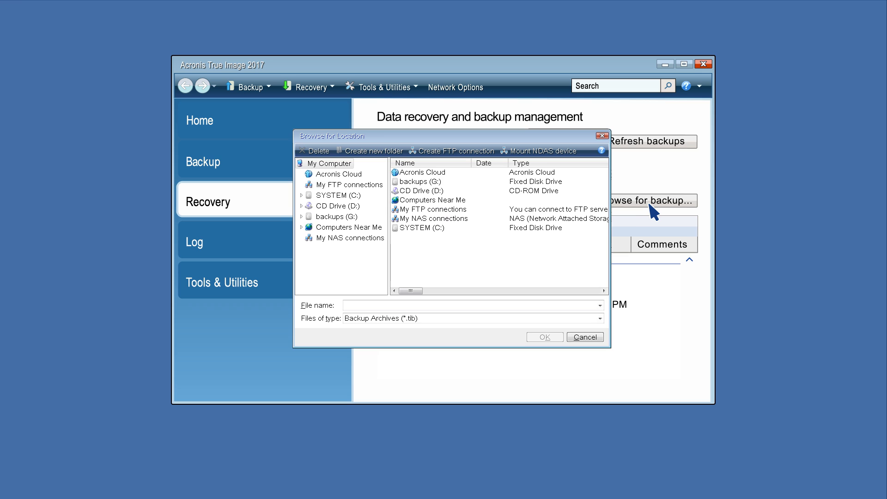
{"action": "key", "text": "Escape"}
{"action": "right_click", "coordinate": [539, 306]}
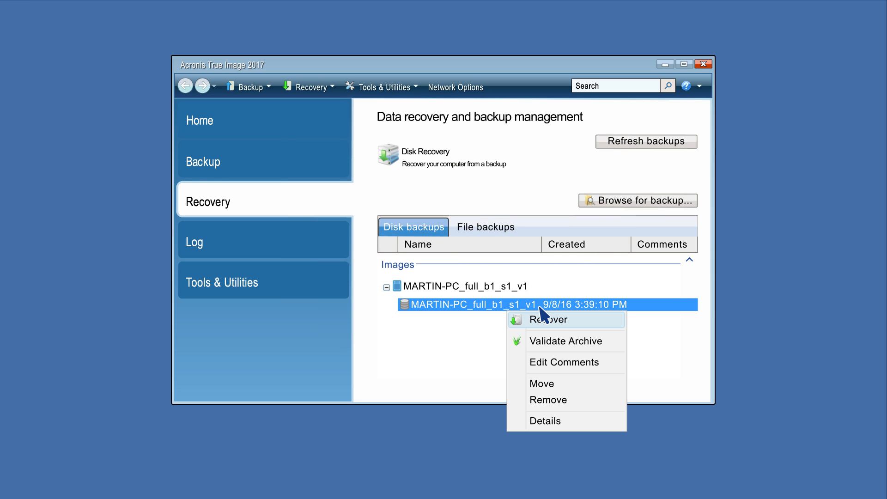
- Recover all of Disk 1 onto the 60 GB Disk 1, approving deletion of its partitions
{"action": "left_click", "coordinate": [564, 320]}
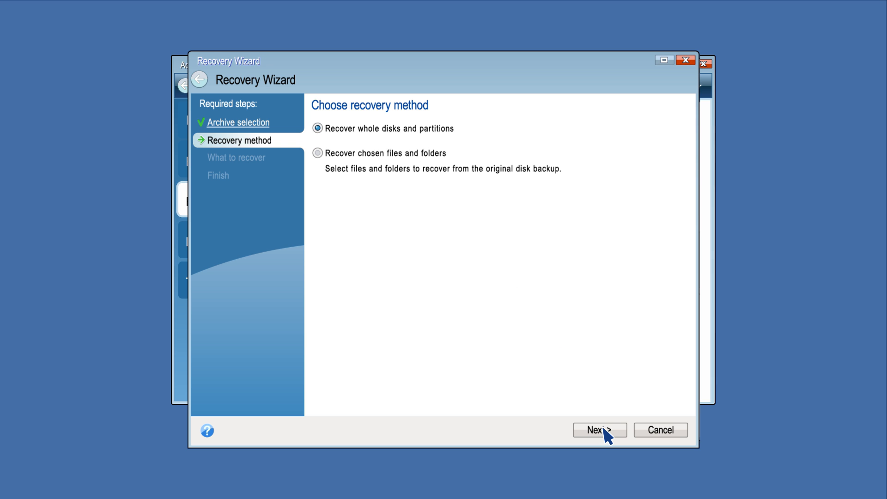
{"action": "left_click", "coordinate": [602, 431]}
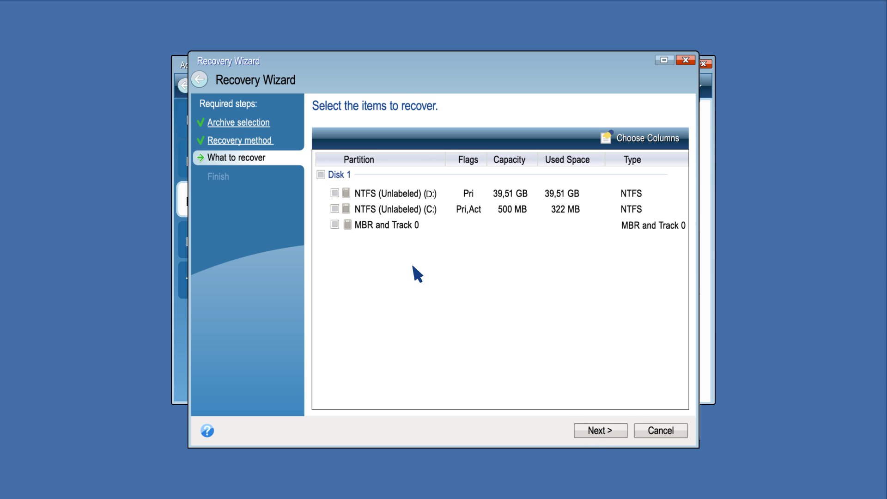
{"action": "left_click", "coordinate": [320, 175]}
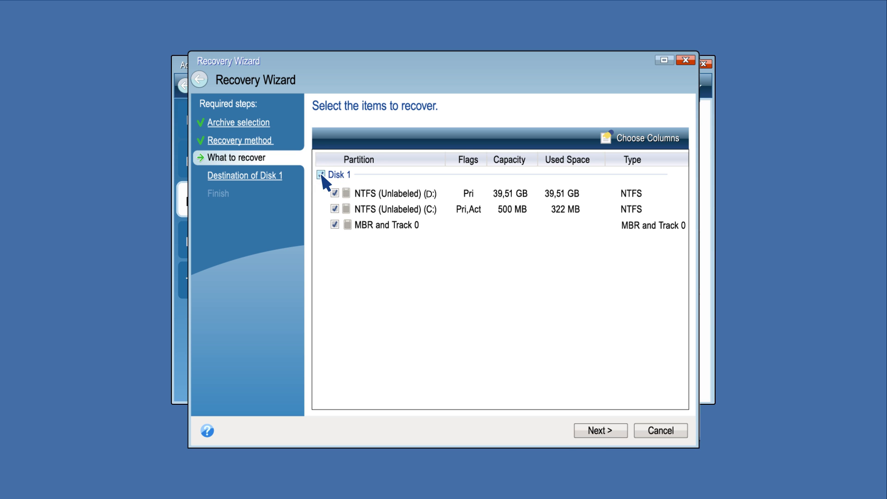
{"action": "left_click", "coordinate": [601, 431]}
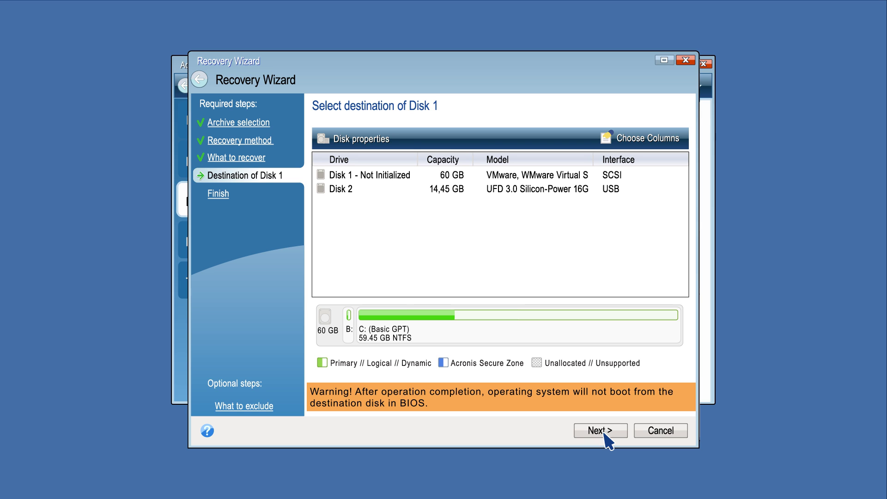
{"action": "left_click", "coordinate": [377, 177]}
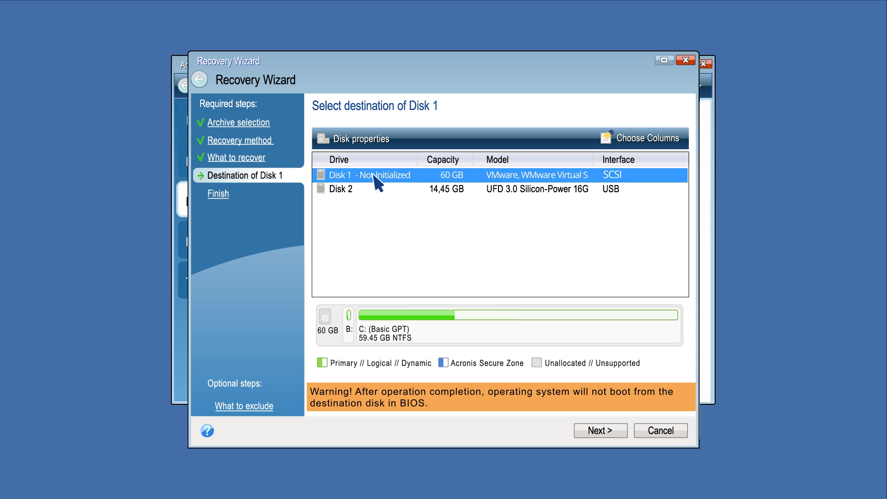
{"action": "left_click", "coordinate": [603, 435]}
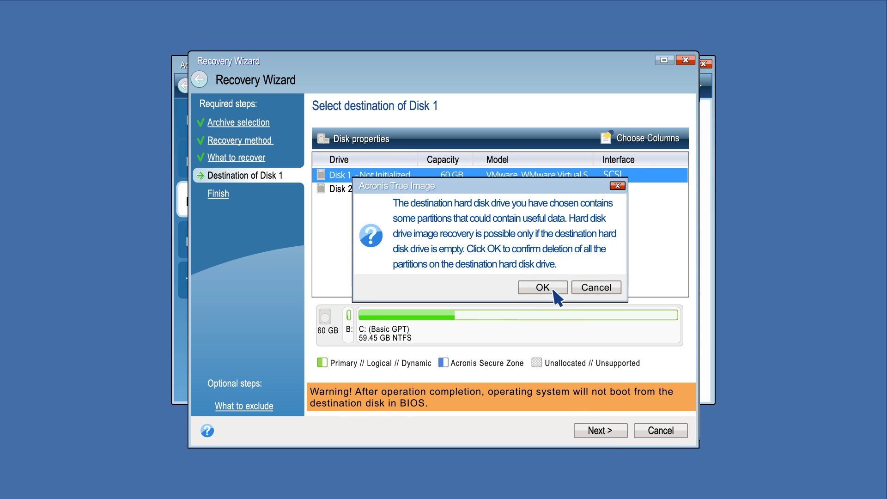
{"action": "left_click", "coordinate": [554, 290]}
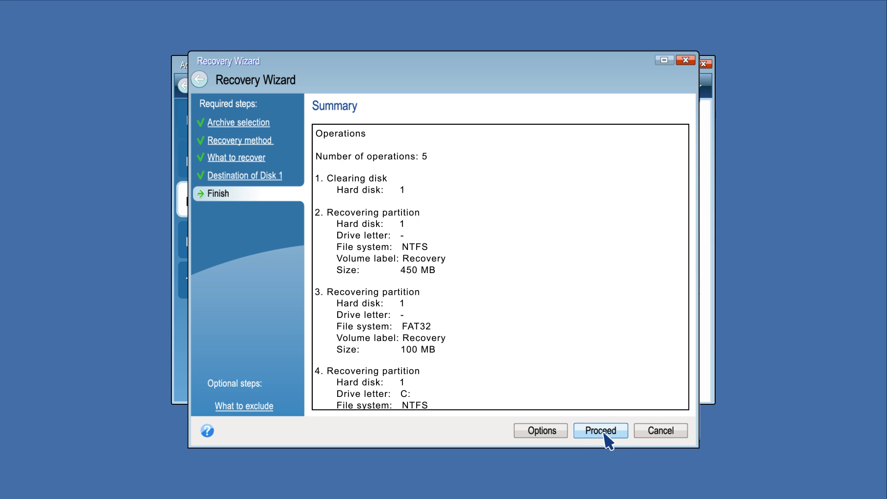
- Proceed with the whole-disk recovery from the wizard's Summary page
{"action": "left_click", "coordinate": [600, 431]}
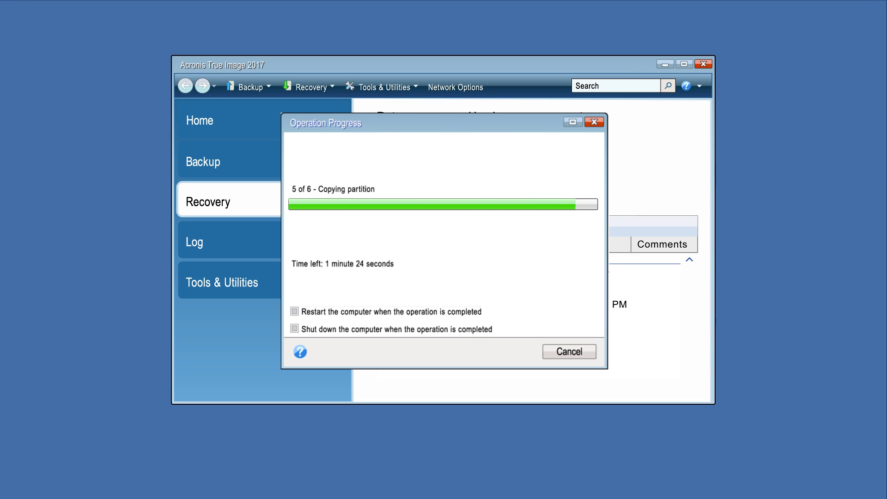